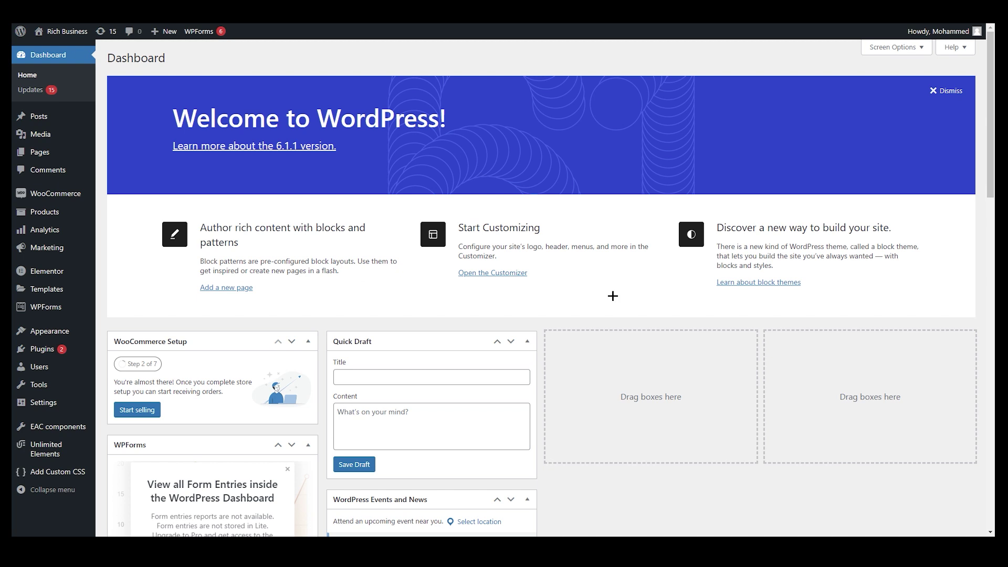
- Go to the Add Plugins page and put the cursor in its Search plugins box
{"action": "mouse_move", "coordinate": [54, 353]}
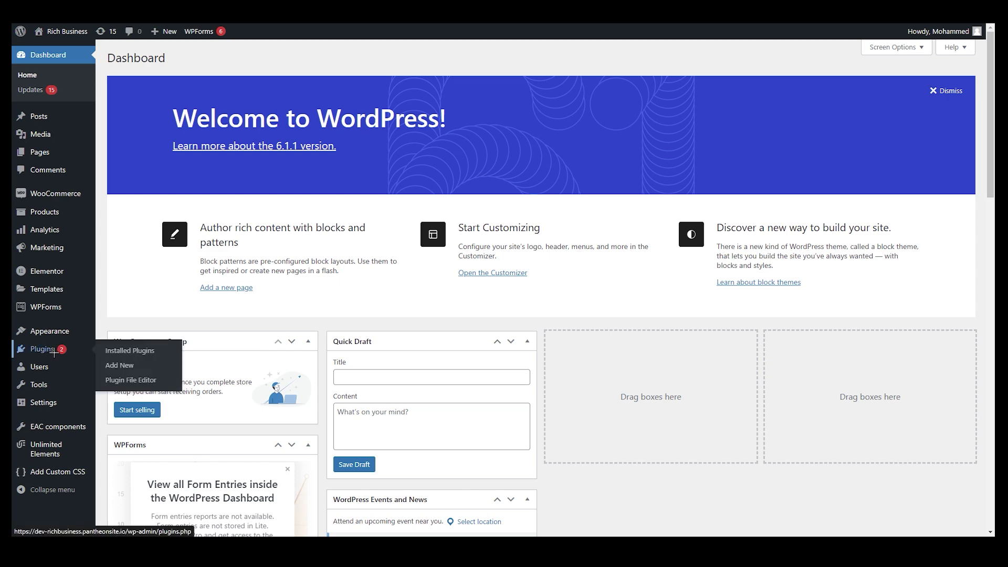
{"action": "left_click", "coordinate": [123, 365]}
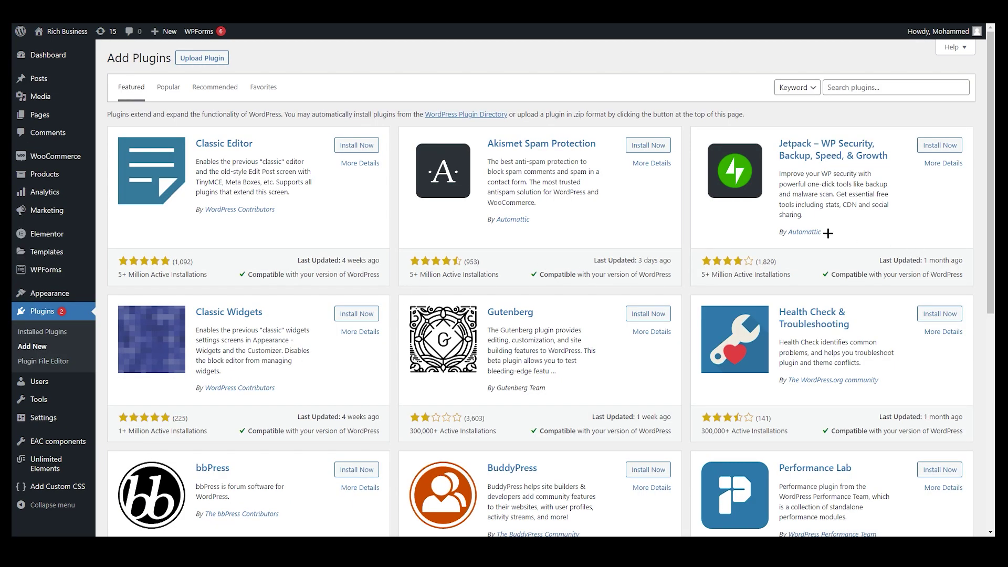
{"action": "left_click", "coordinate": [845, 88]}
{"action": "right_click", "coordinate": [845, 88]}
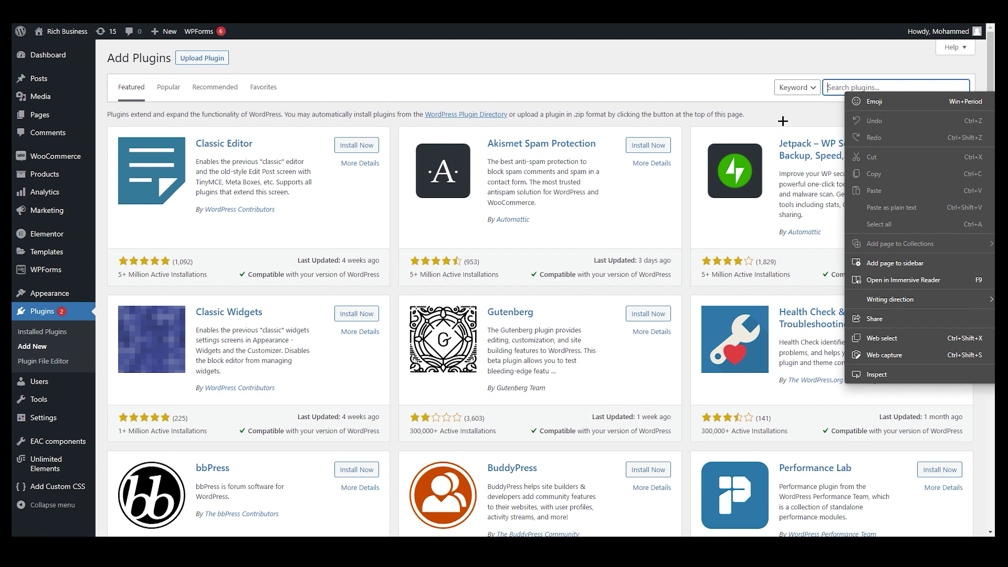
{"action": "left_click", "coordinate": [841, 90]}
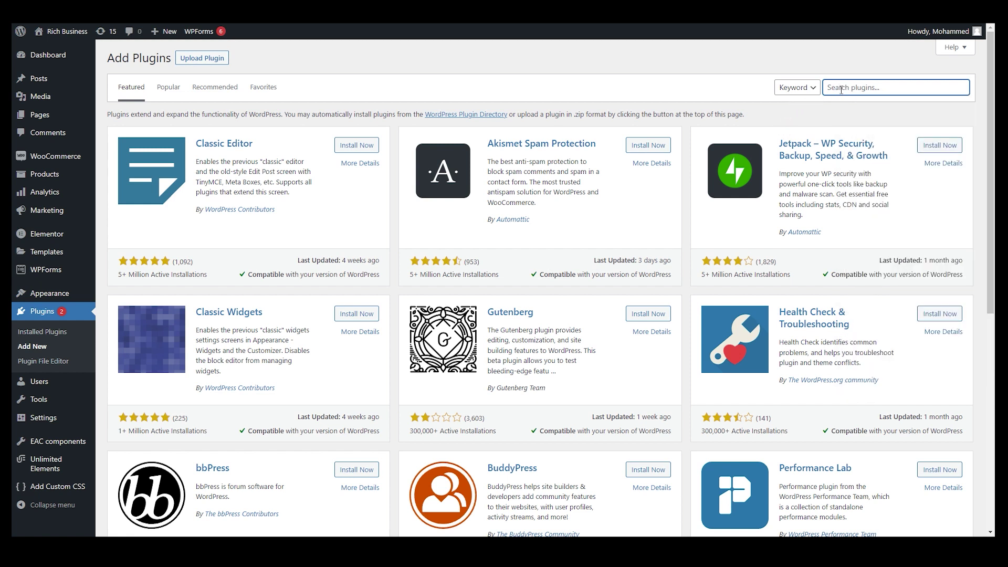
- Search for 'deposit and partial payments' and highlight the Acowebs author name on the top result
{"action": "type", "text": "deposit and partial payments"}
{"action": "left_click", "coordinate": [841, 89]}
{"action": "type", "text": "i"}
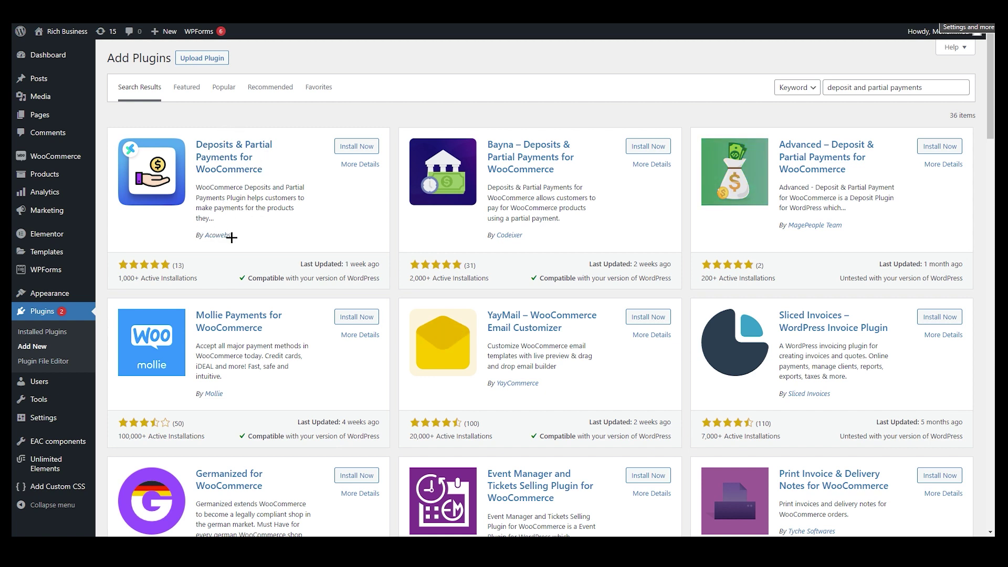
{"action": "left_click_drag", "start_coordinate": [232, 234], "coordinate": [206, 236]}
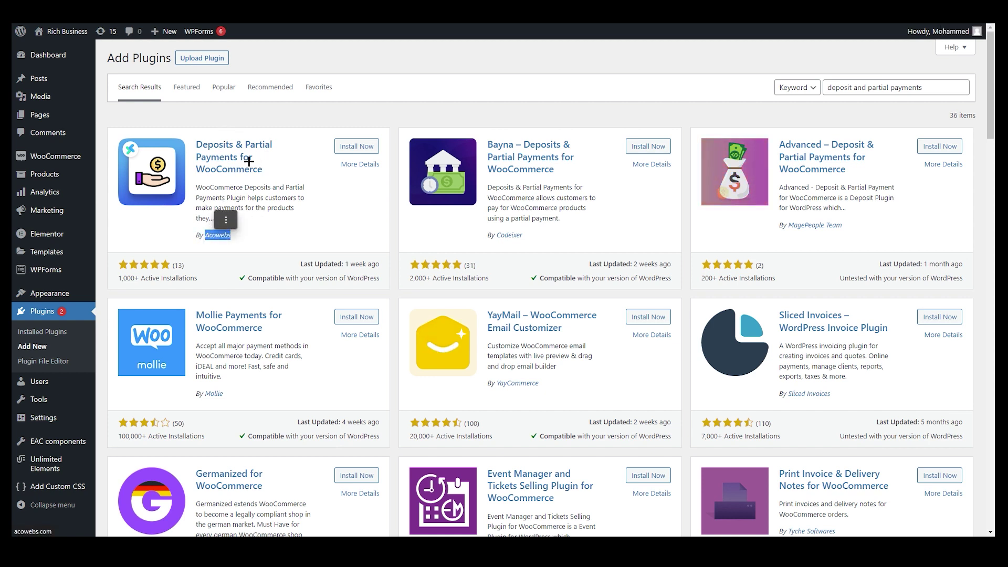
{"action": "right_click", "coordinate": [211, 240]}
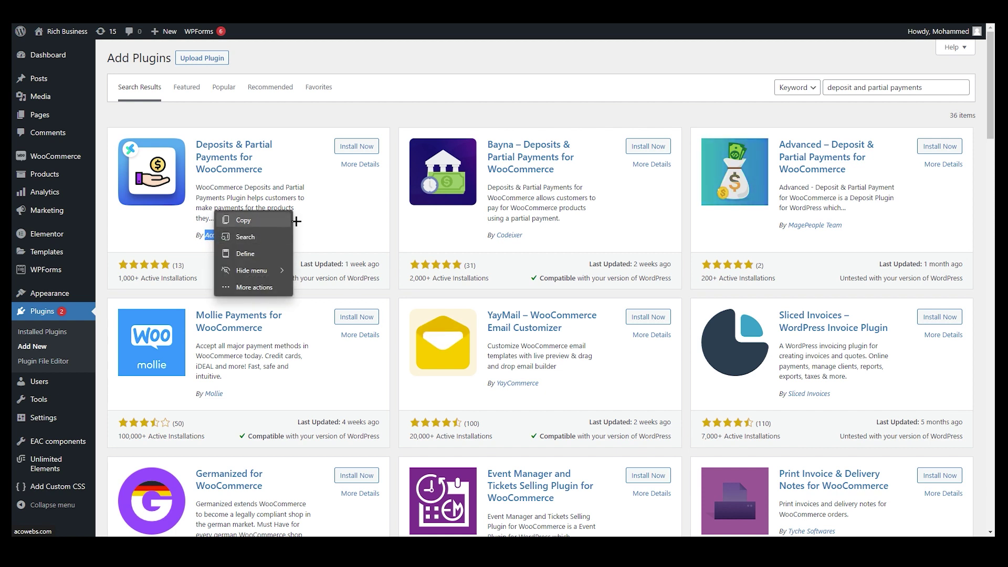
- Install Deposits & Partial Payments for WooCommerce, then activate it
{"action": "left_click", "coordinate": [350, 148]}
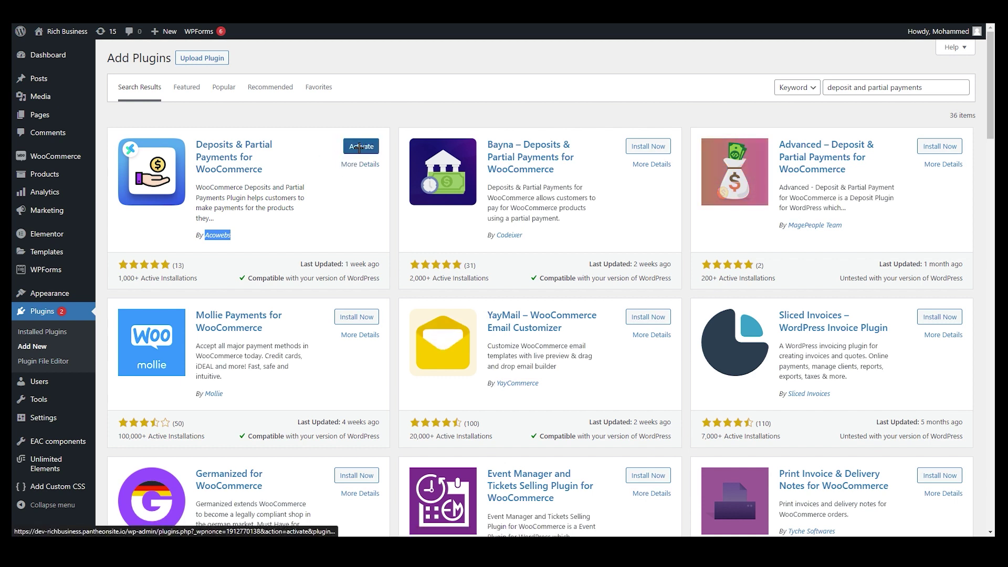
{"action": "left_click", "coordinate": [360, 147]}
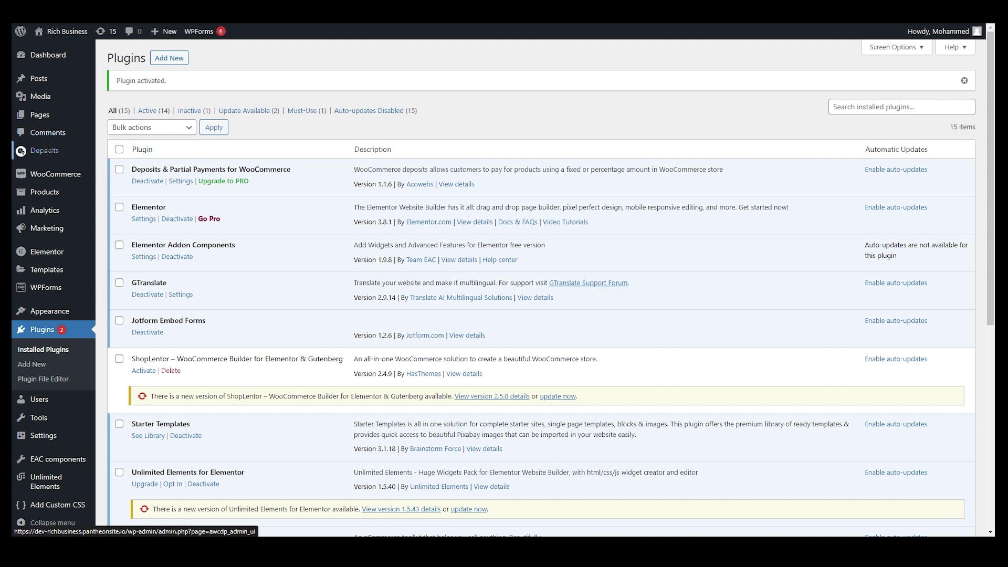
- Open Deposits General settings and toggle Enable deposits off then on, keeping Percentage at 10
{"action": "left_click", "coordinate": [45, 152]}
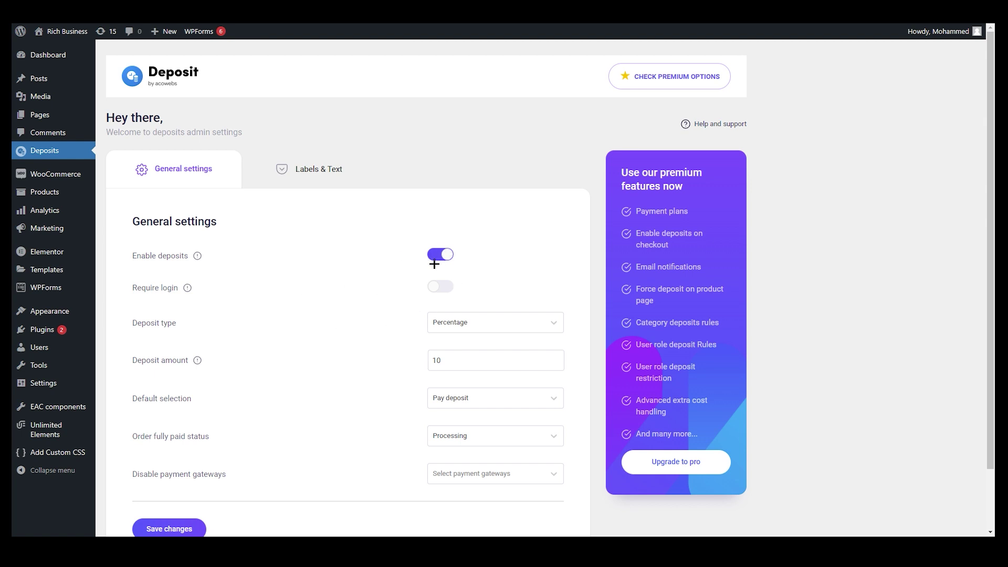
{"action": "scroll", "coordinate": [243, 297], "scroll_direction": "down", "scroll_amount": 2}
{"action": "scroll", "coordinate": [213, 292], "scroll_direction": "up", "scroll_amount": 2}
{"action": "left_click", "coordinate": [457, 258]}
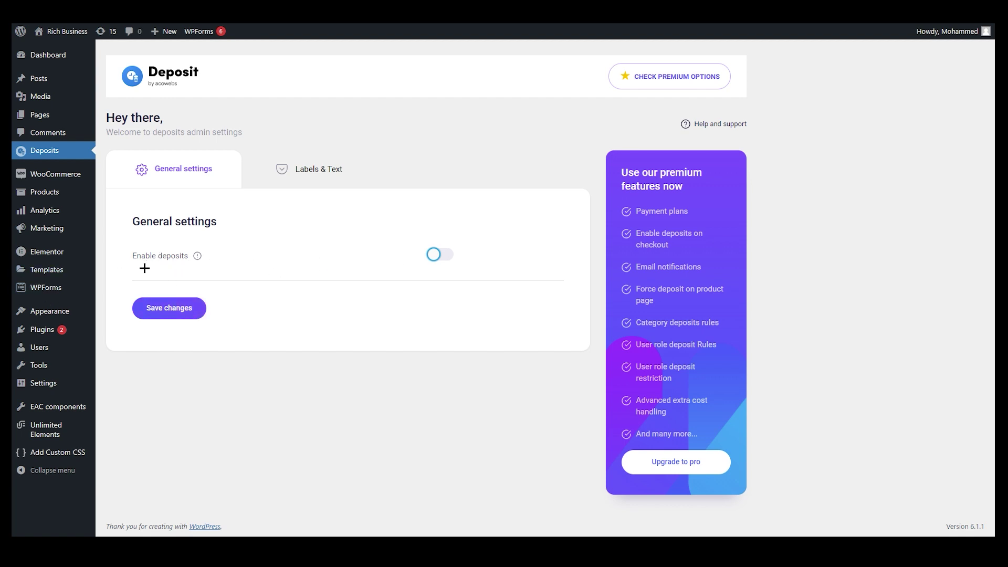
{"action": "left_click", "coordinate": [442, 256]}
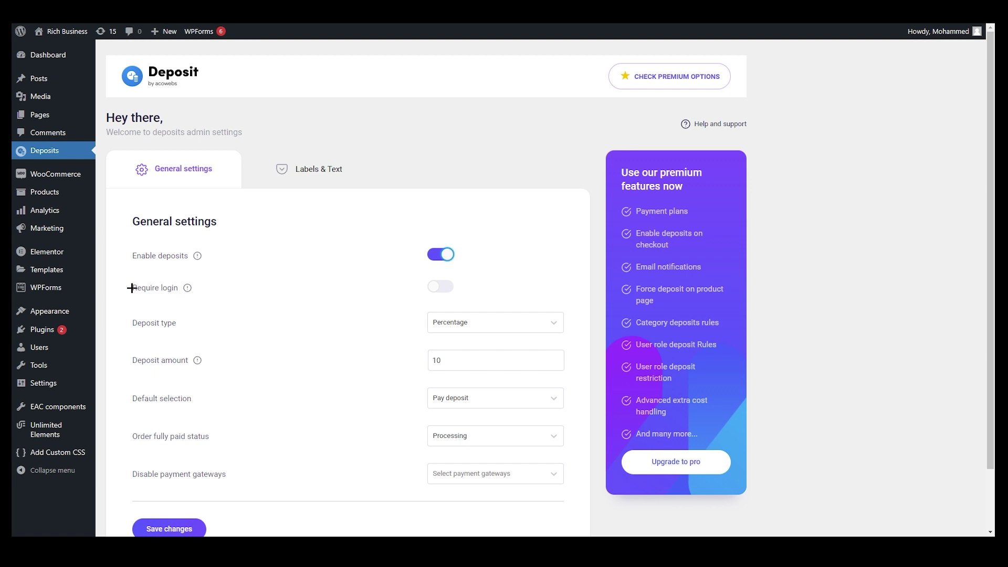
- Try the Require login option, then switch it back off
{"action": "left_click_drag", "start_coordinate": [131, 288], "coordinate": [179, 288]}
{"action": "left_click", "coordinate": [434, 286]}
{"action": "mouse_move", "coordinate": [186, 291]}
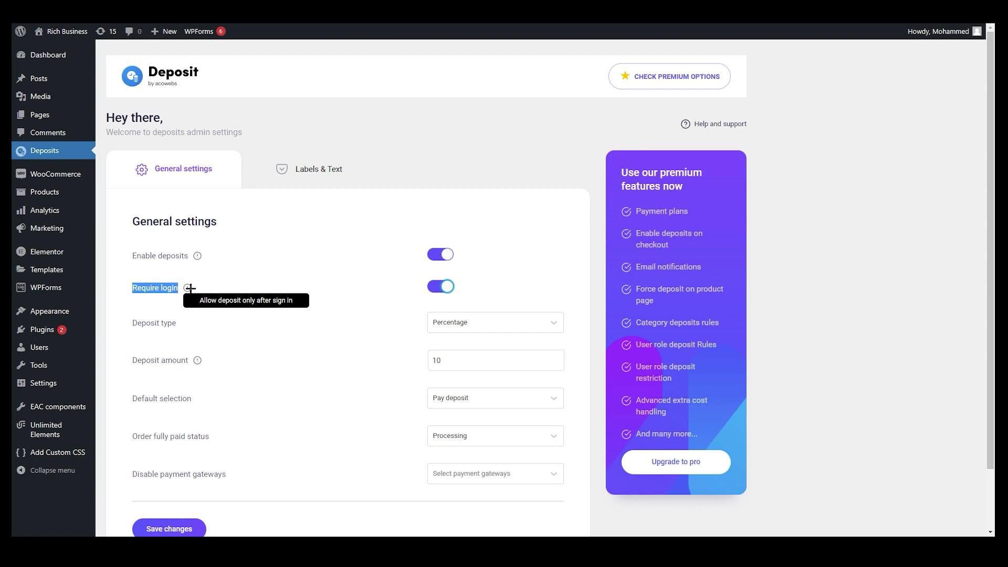
{"action": "left_click", "coordinate": [513, 270]}
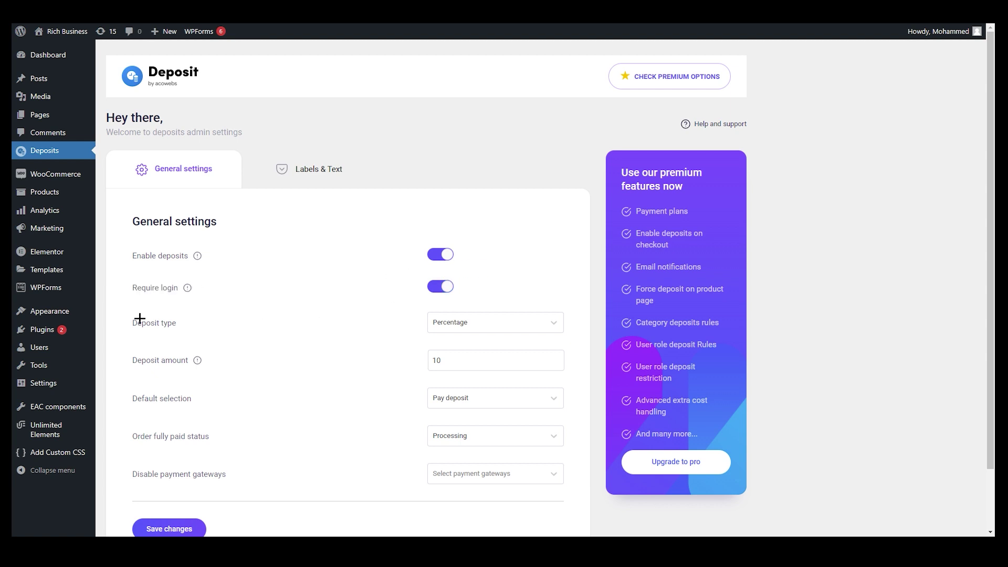
{"action": "left_click", "coordinate": [435, 286]}
- Keep deposit type Percentage, default selection Pay deposit, and order fully paid status Processing
{"action": "left_click", "coordinate": [448, 321]}
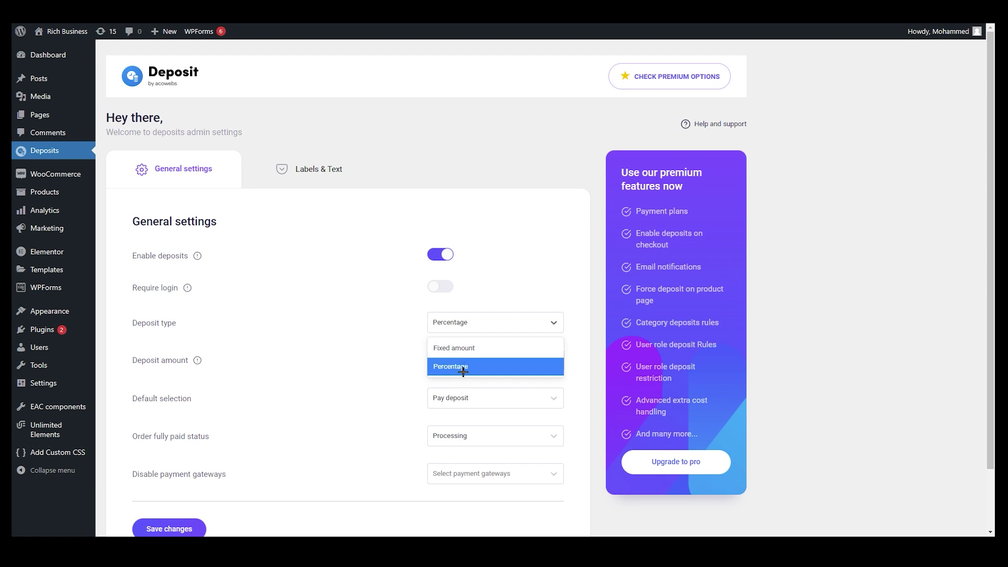
{"action": "left_click", "coordinate": [329, 350]}
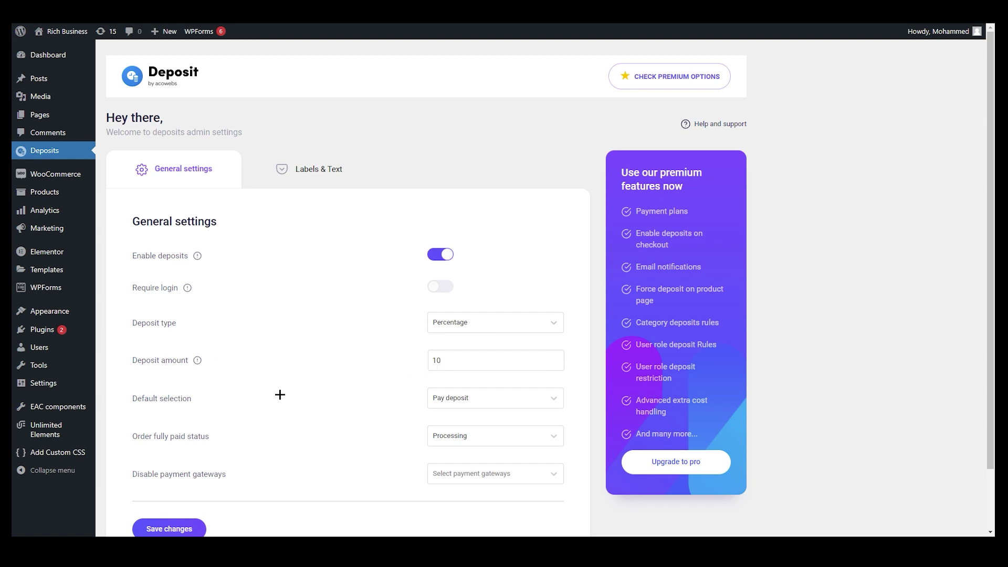
{"action": "left_click", "coordinate": [468, 402]}
{"action": "left_click", "coordinate": [465, 412]}
{"action": "left_click", "coordinate": [462, 442]}
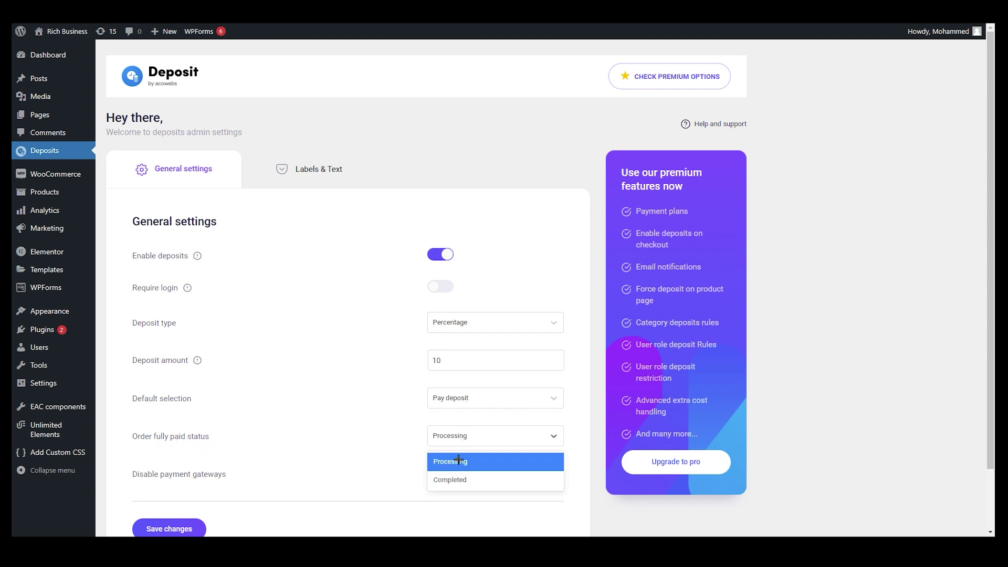
{"action": "left_click", "coordinate": [465, 442]}
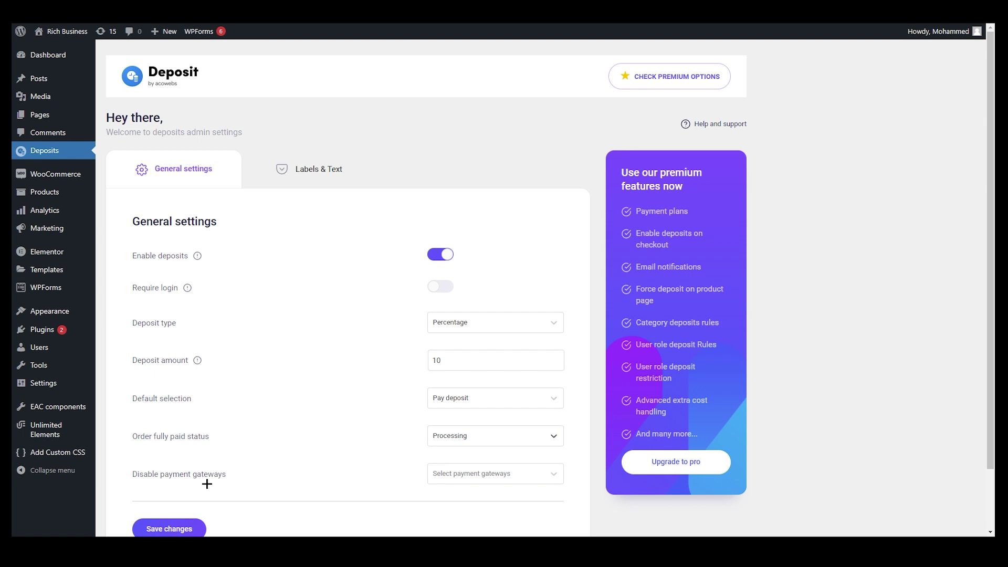
- Leave payment gateways unrestricted, save the deposit settings, and visit the store's Shop page
{"action": "left_click", "coordinate": [452, 477]}
{"action": "scroll", "coordinate": [447, 477], "scroll_direction": "down", "scroll_amount": 2}
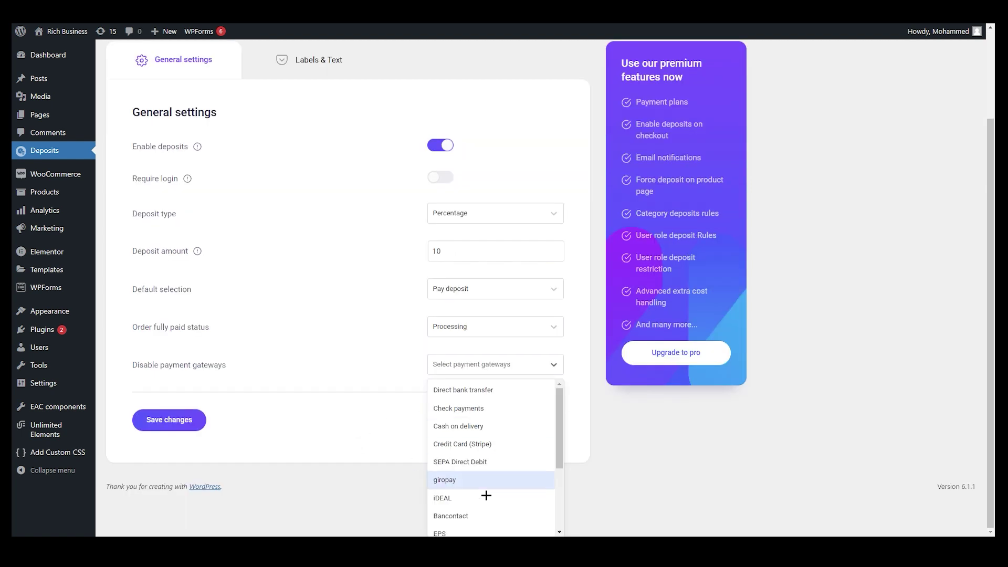
{"action": "scroll", "coordinate": [457, 486], "scroll_direction": "up", "scroll_amount": 2}
{"action": "left_click", "coordinate": [324, 390]}
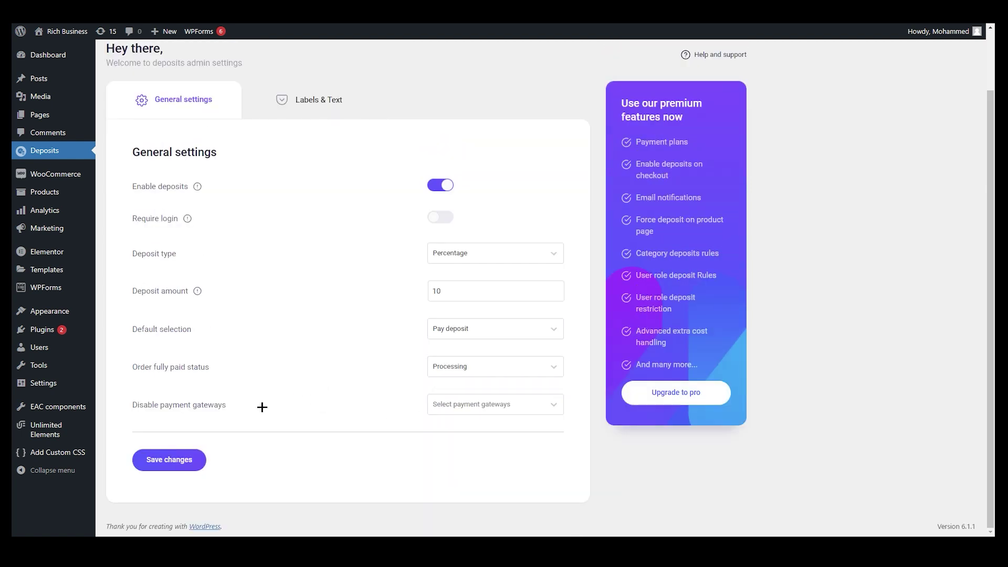
{"action": "left_click", "coordinate": [173, 461]}
{"action": "mouse_move", "coordinate": [67, 32]}
{"action": "left_click", "coordinate": [65, 63]}
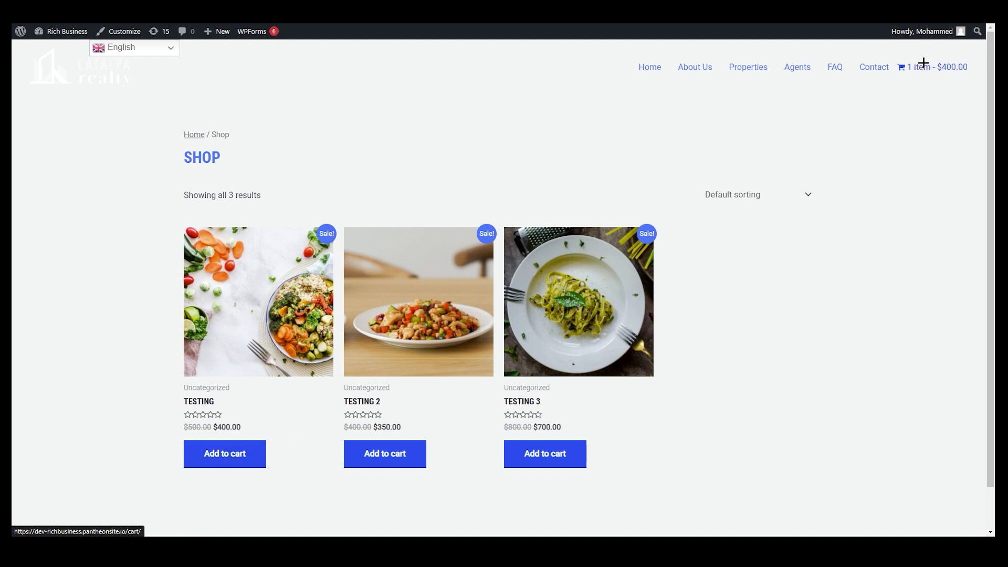
- Add another TESTING item to the cart, open the cart, and highlight Subtotal and Total
{"action": "left_click", "coordinate": [224, 454]}
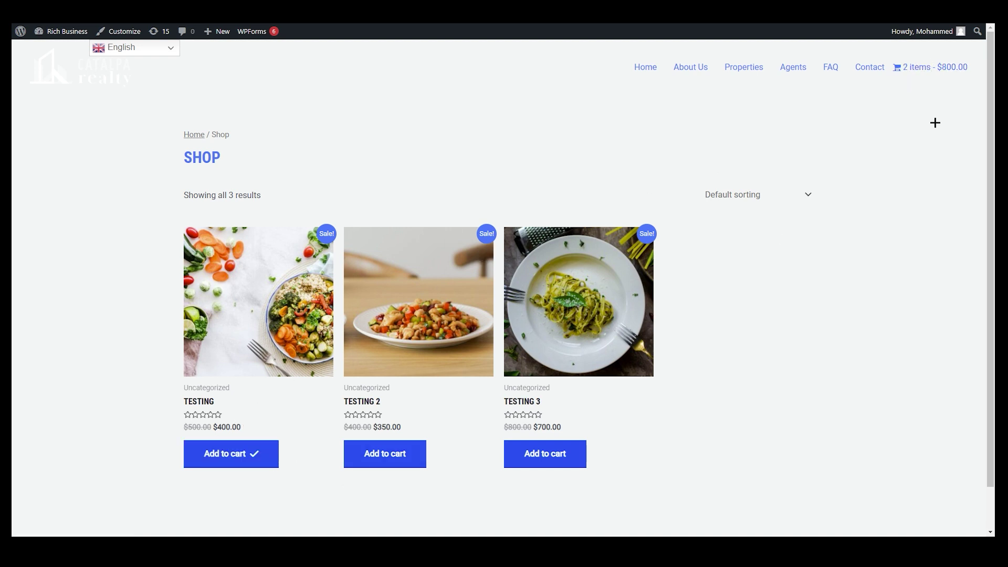
{"action": "left_click", "coordinate": [930, 68]}
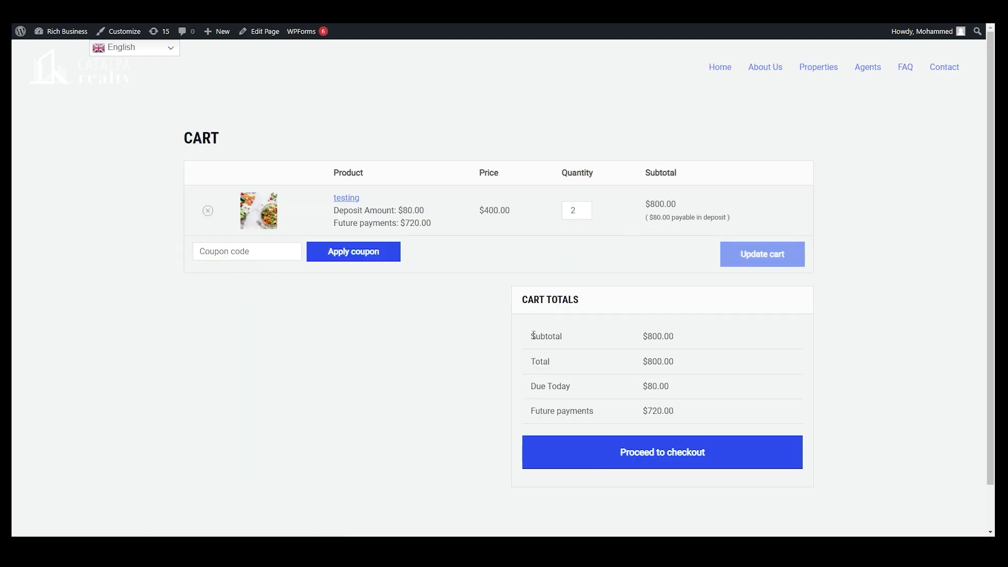
{"action": "left_click_drag", "start_coordinate": [532, 335], "coordinate": [645, 335]}
{"action": "left_click_drag", "start_coordinate": [527, 361], "coordinate": [567, 359]}
- Highlight the $80.00 Due Today and $720.00 Future payments amounts in the cart totals
{"action": "left_click_drag", "start_coordinate": [530, 387], "coordinate": [581, 389]}
{"action": "left_click_drag", "start_coordinate": [648, 387], "coordinate": [676, 389]}
{"action": "double_click", "coordinate": [651, 412]}
{"action": "right_click", "coordinate": [654, 414]}
{"action": "left_click", "coordinate": [688, 425]}
{"action": "left_click_drag", "start_coordinate": [650, 393], "coordinate": [684, 384]}
{"action": "left_click", "coordinate": [684, 385]}
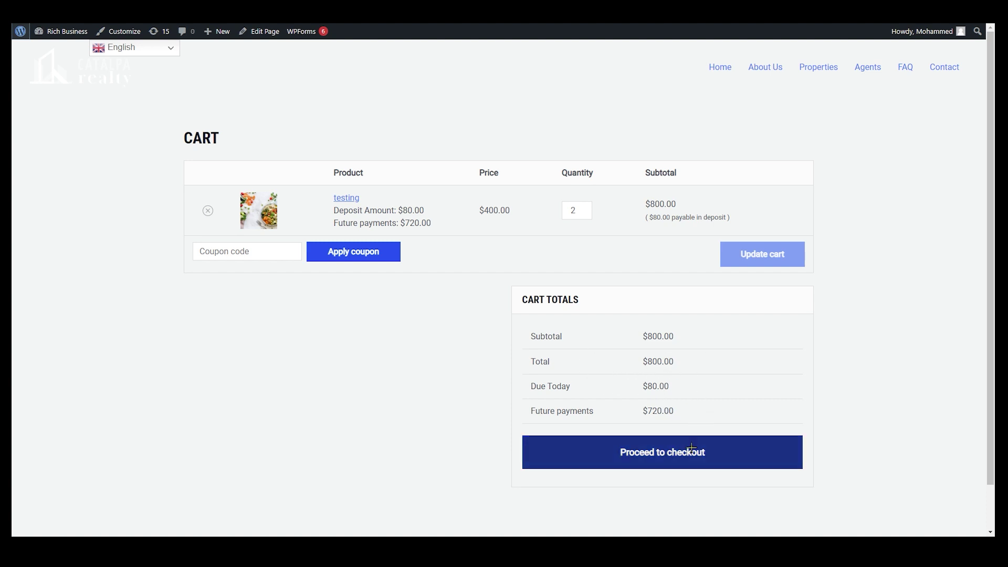
- Proceed to checkout and look over the checkout form
{"action": "left_click", "coordinate": [683, 465]}
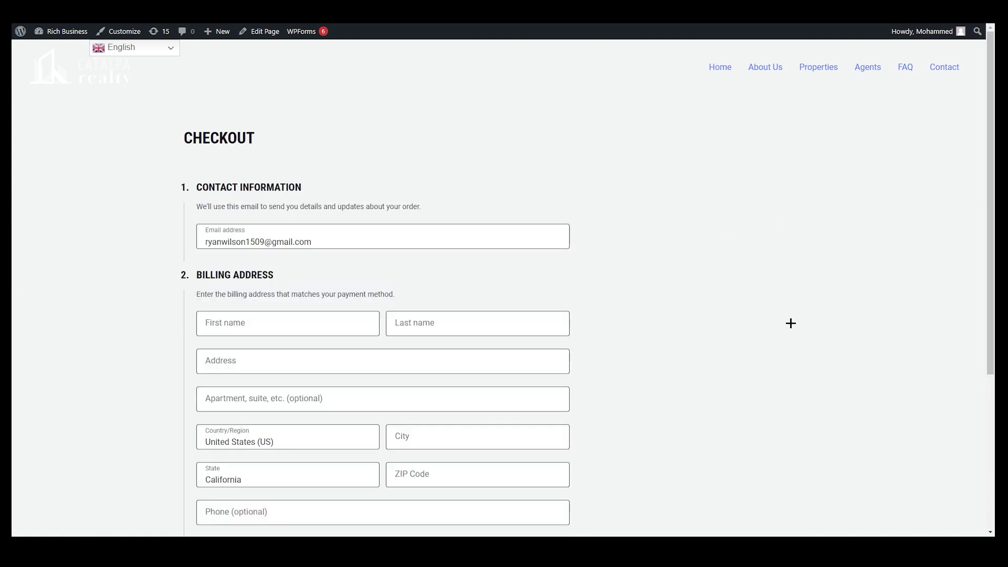
{"action": "scroll", "coordinate": [401, 309], "scroll_direction": "down", "scroll_amount": 1}
{"action": "scroll", "coordinate": [674, 380], "scroll_direction": "up", "scroll_amount": 1}
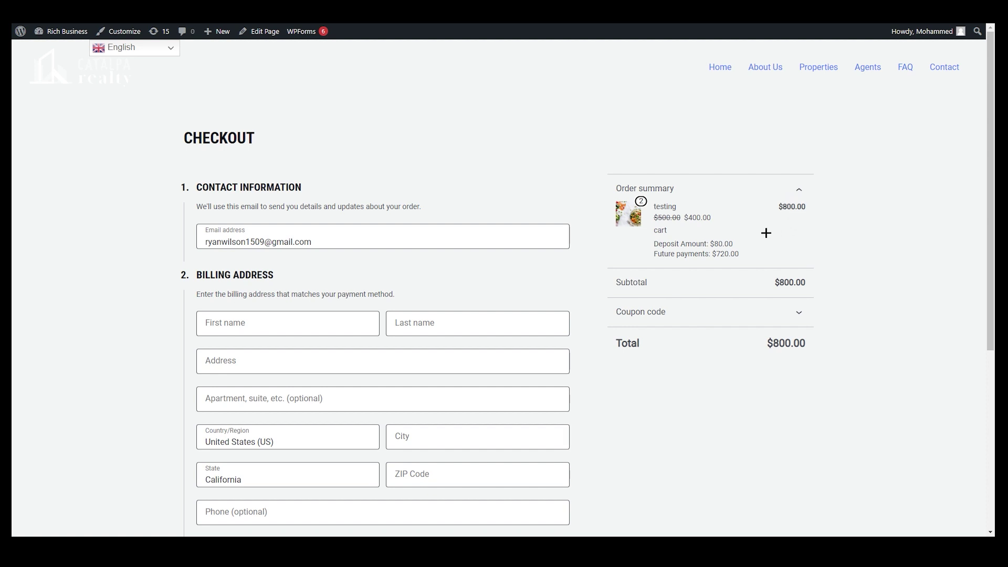
- Highlight the $80.00 Deposit Amount and $720.00 Future payments lines in the order summary
{"action": "left_click_drag", "start_coordinate": [673, 245], "coordinate": [742, 243]}
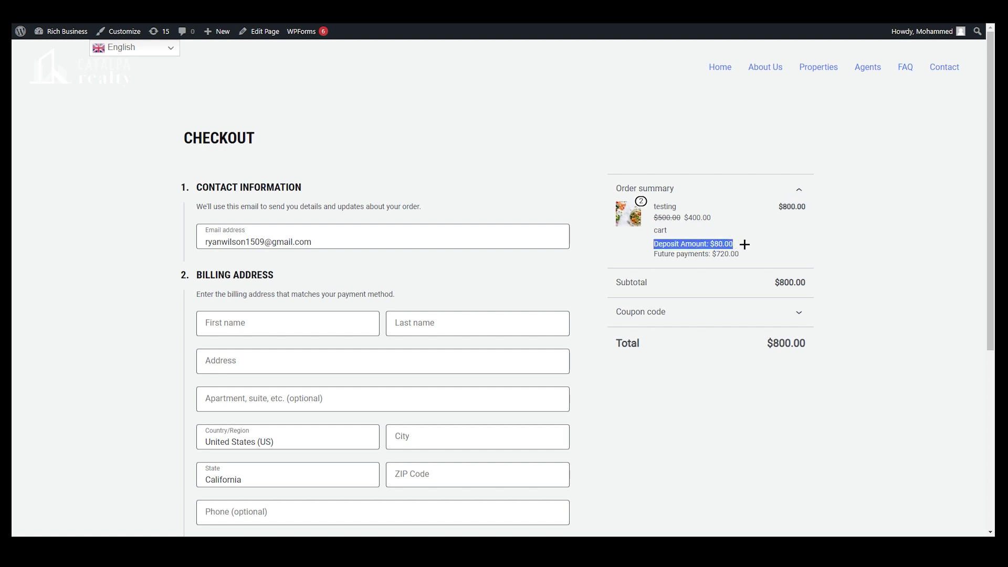
{"action": "left_click", "coordinate": [653, 258]}
{"action": "left_click_drag", "start_coordinate": [653, 258], "coordinate": [768, 256]}
{"action": "scroll", "coordinate": [675, 349], "scroll_direction": "down", "scroll_amount": 5}
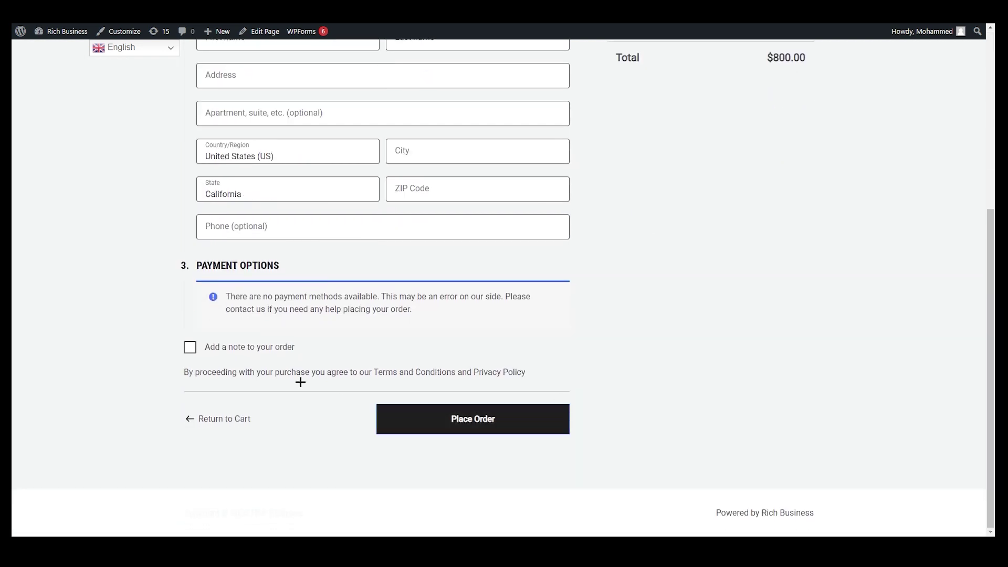
{"action": "scroll", "coordinate": [569, 490], "scroll_direction": "up", "scroll_amount": 5}
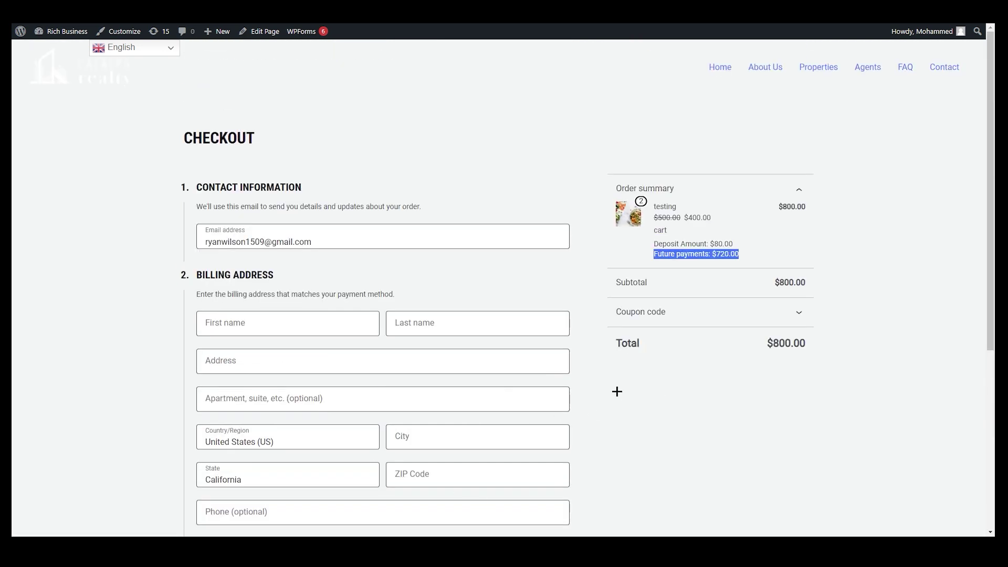
{"action": "scroll", "coordinate": [523, 496], "scroll_direction": "down", "scroll_amount": 4}
{"action": "scroll", "coordinate": [583, 422], "scroll_direction": "up", "scroll_amount": 4}
{"action": "scroll", "coordinate": [583, 421], "scroll_direction": "up", "scroll_amount": 2}
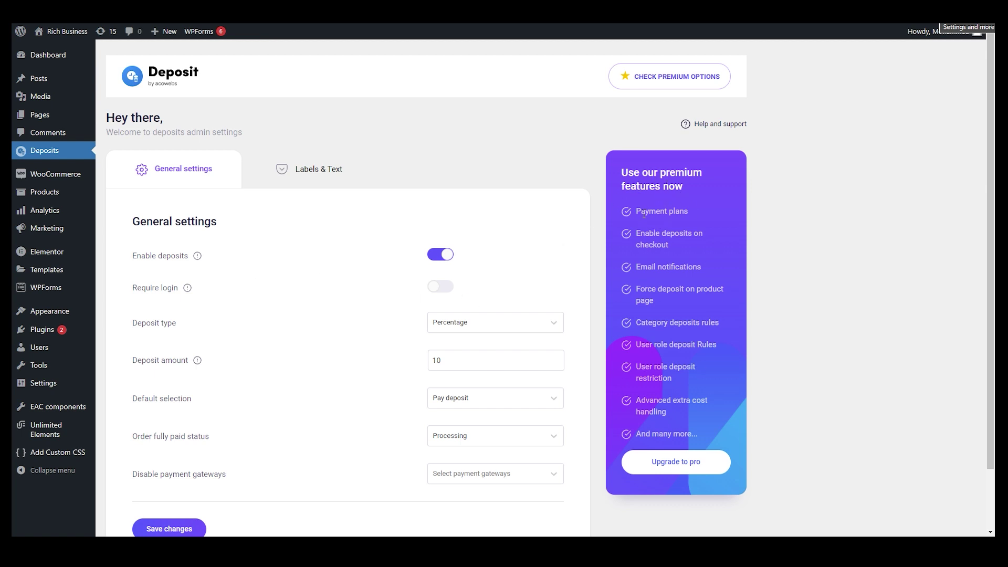
- Highlight the Payment plans item in the Deposits premium features panel
{"action": "left_click_drag", "start_coordinate": [634, 212], "coordinate": [698, 212]}
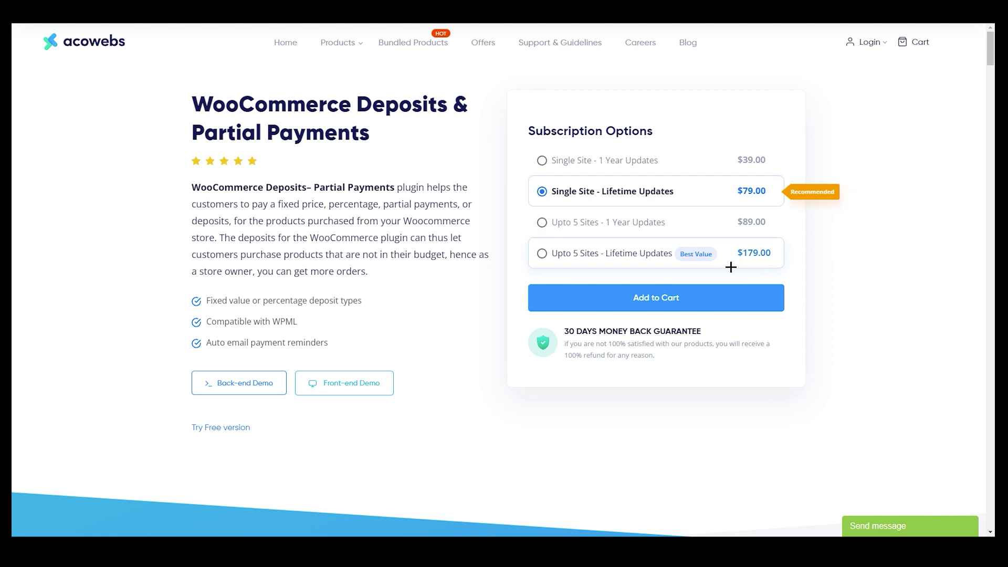
- Highlight the 30 DAYS MONEY BACK GUARANTEE headline on the Acowebs pricing page, then clear it
{"action": "left_click_drag", "start_coordinate": [563, 335], "coordinate": [662, 332]}
{"action": "left_click_drag", "start_coordinate": [555, 336], "coordinate": [730, 330]}
{"action": "left_click", "coordinate": [815, 365]}
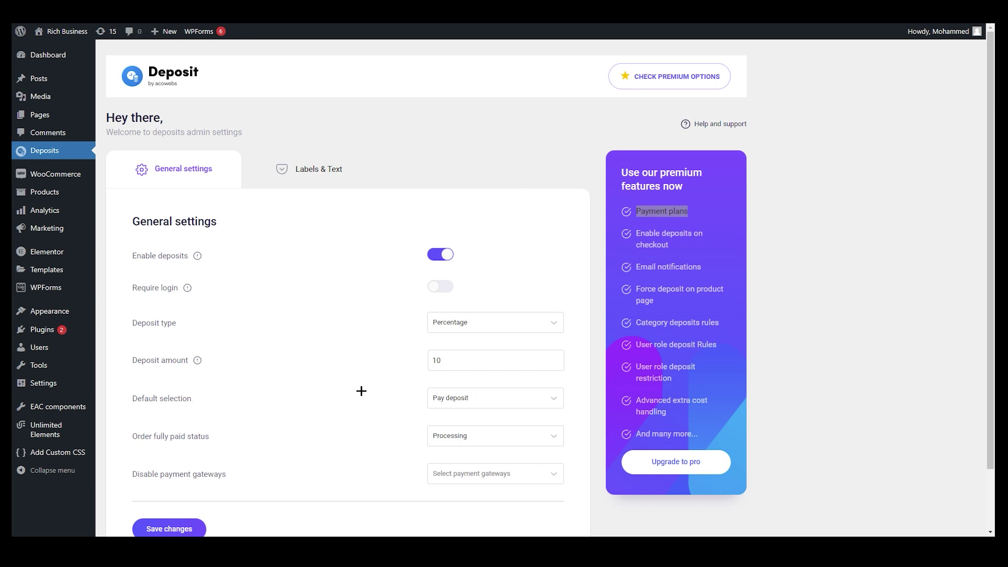
{"action": "left_click", "coordinate": [492, 398]}
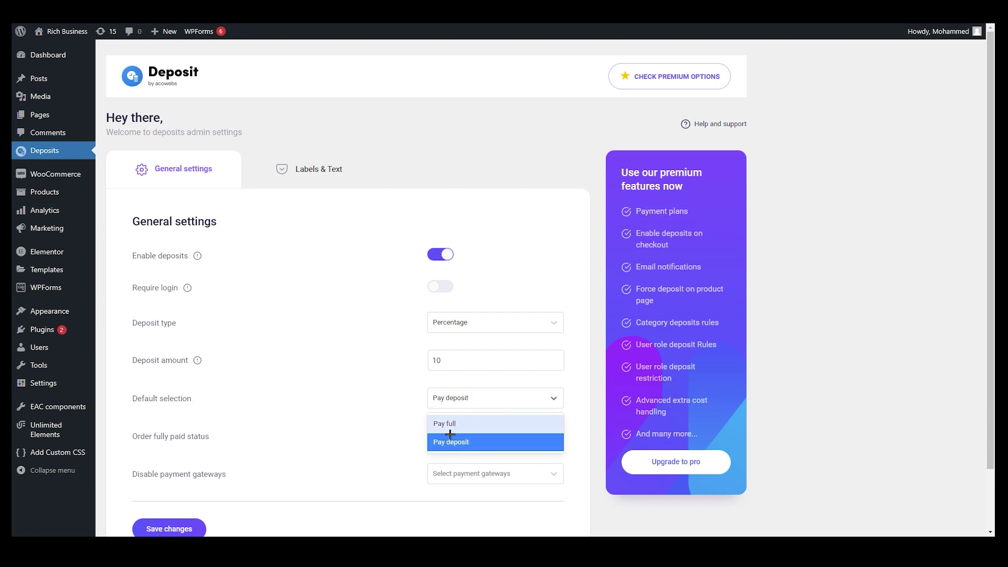
{"action": "left_click", "coordinate": [363, 420]}
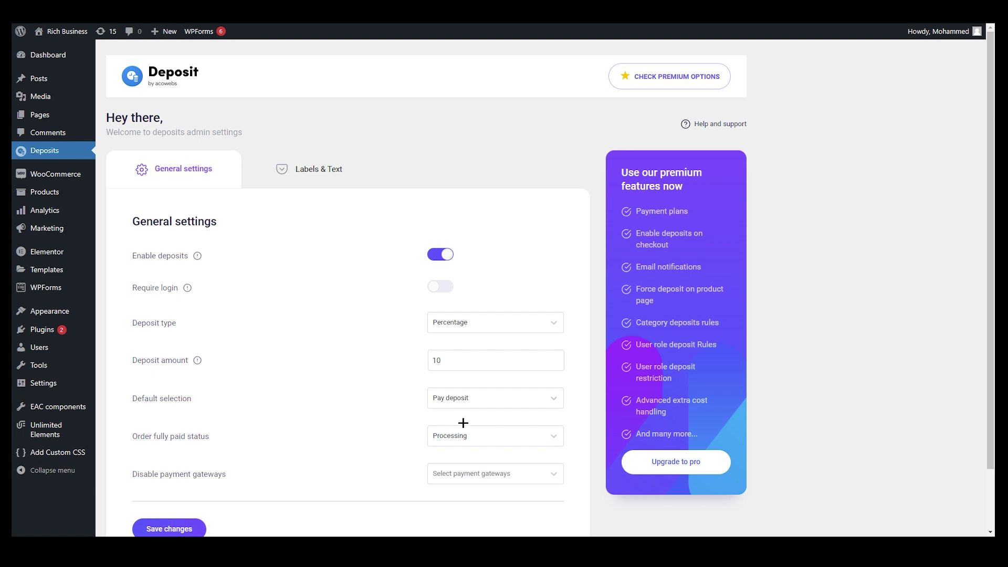